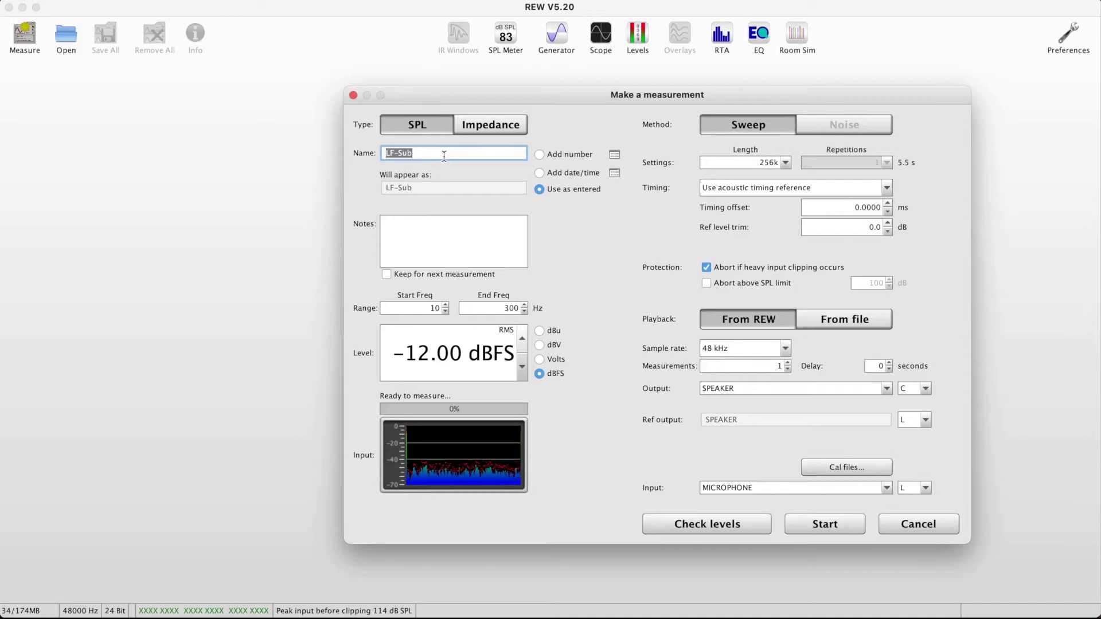
- Name the measurement LF and set its output channel to LFE
type("LF")
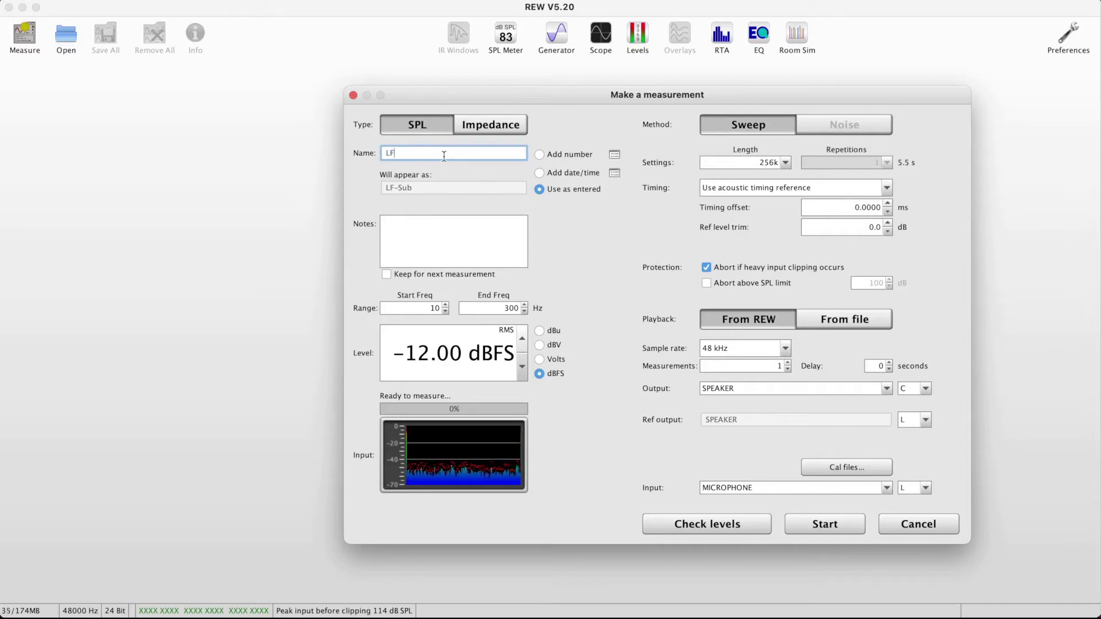
key("Tab")
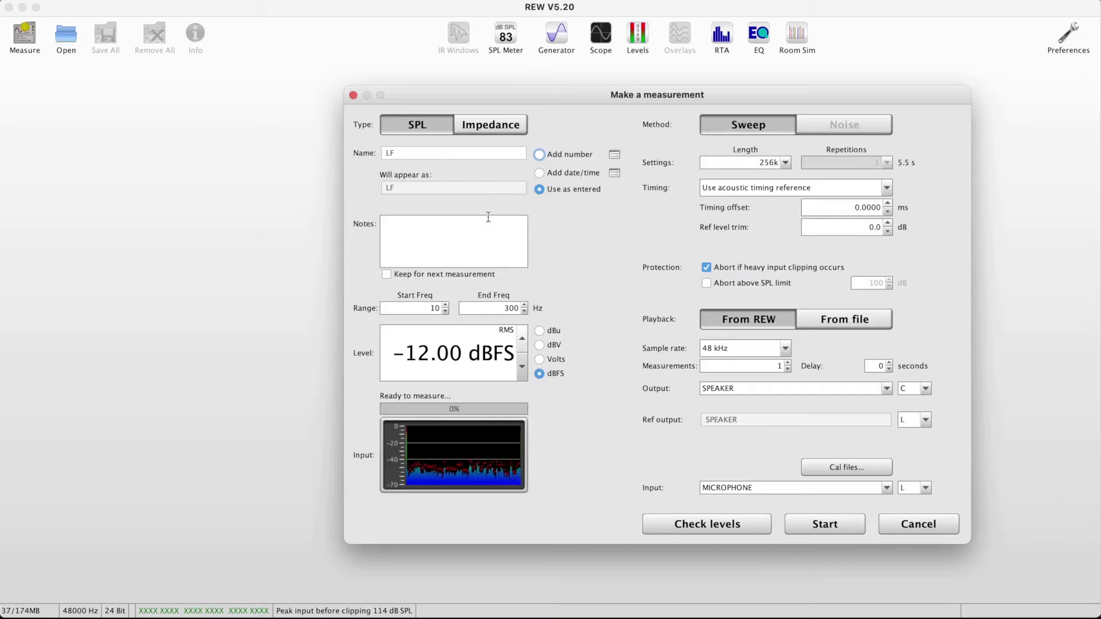
left_click(407, 306)
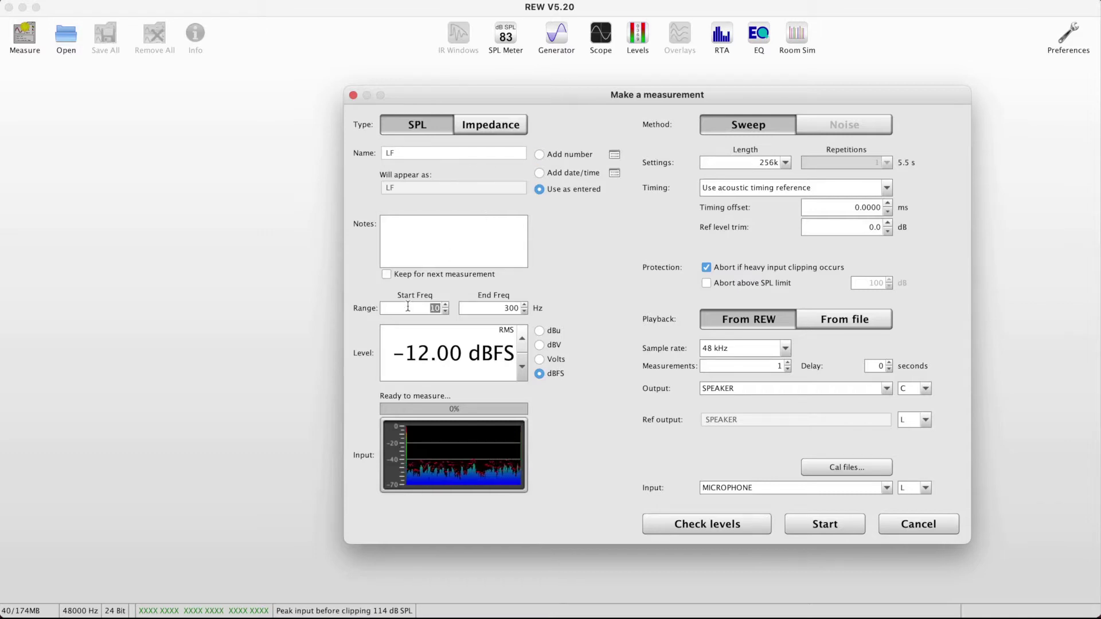
left_click(407, 307)
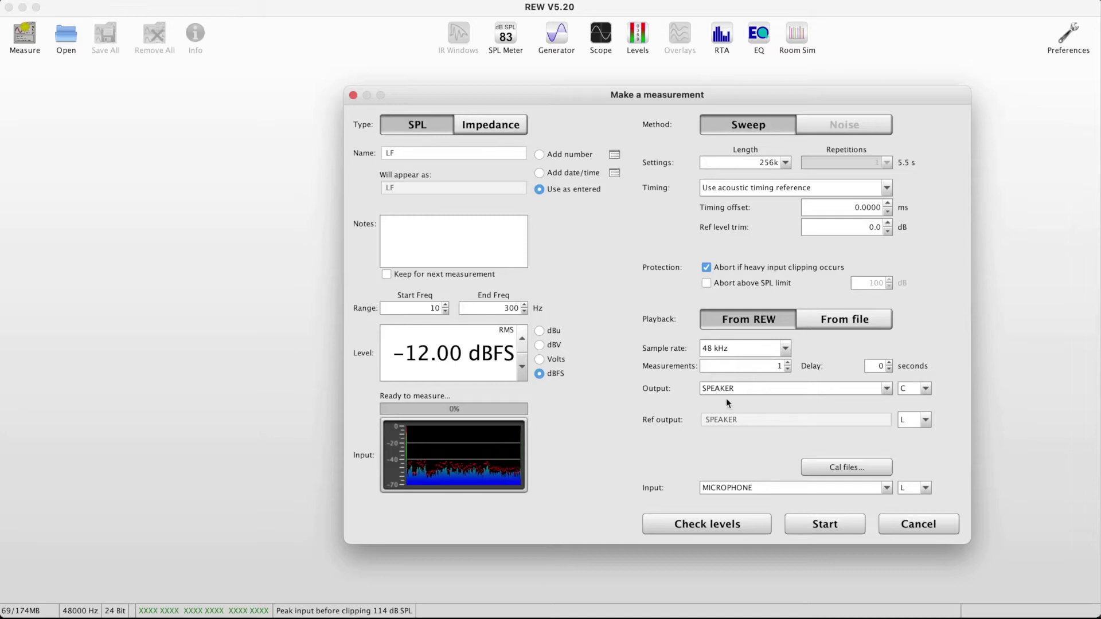
left_click(925, 389)
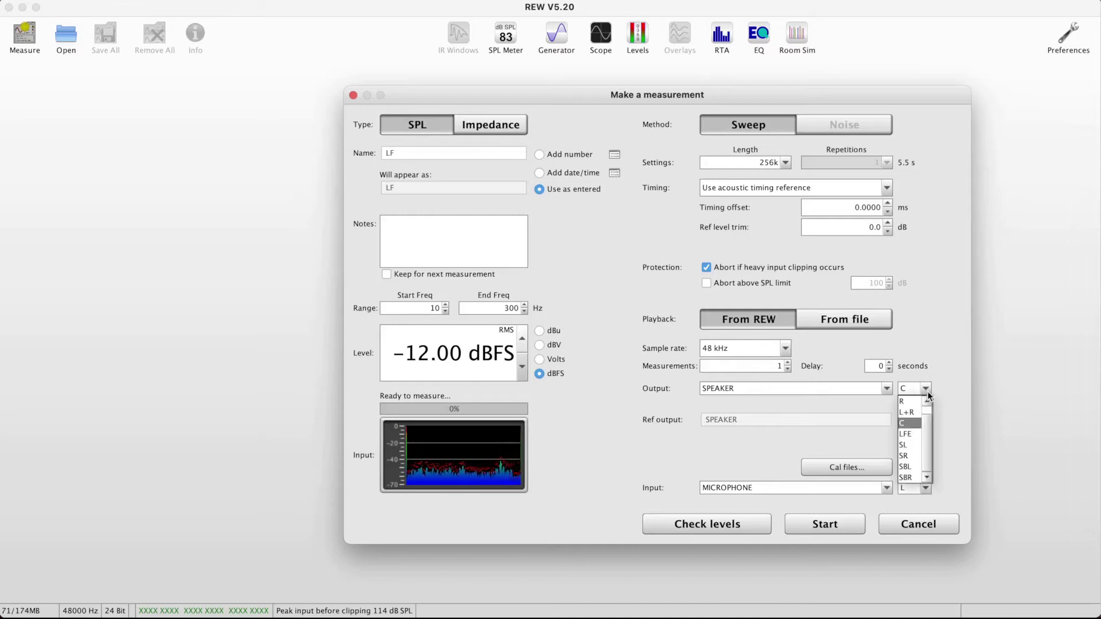
left_click(912, 434)
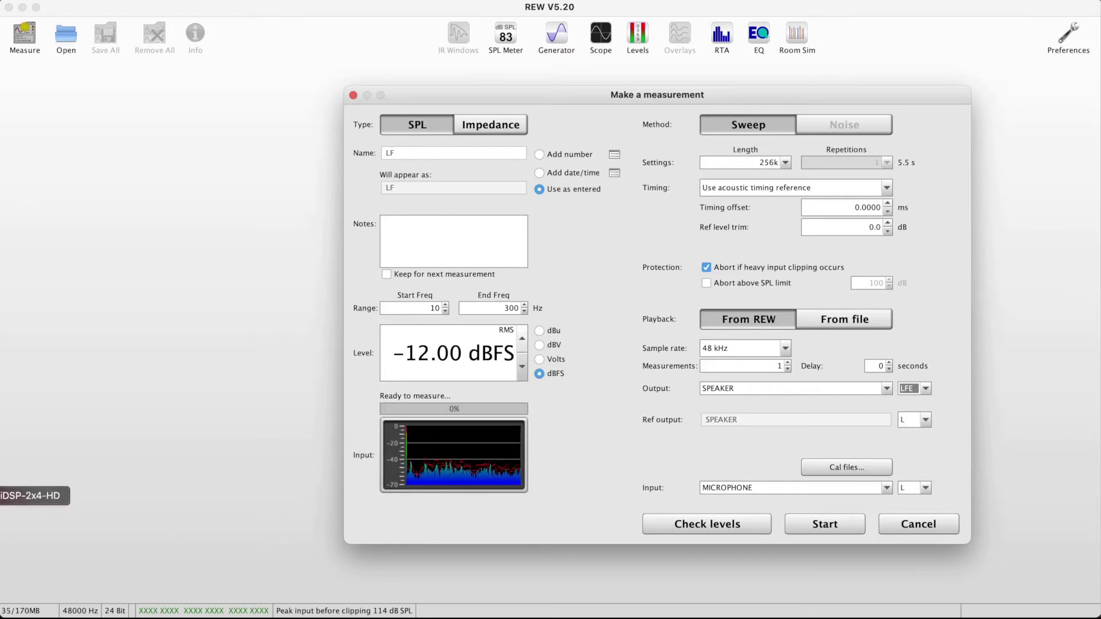
- Switch to MiniDSP-2x4-HD and route SDP-55 to the LR and RR outputs at 0dB, turning Input2 off for both
left_click(3, 495)
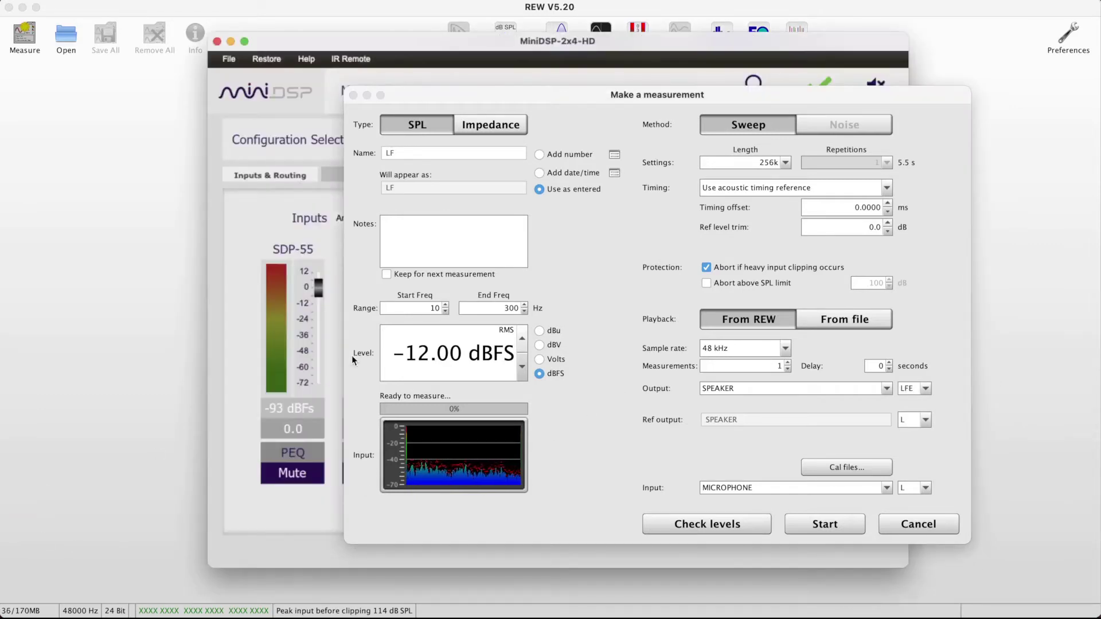
left_click(353, 96)
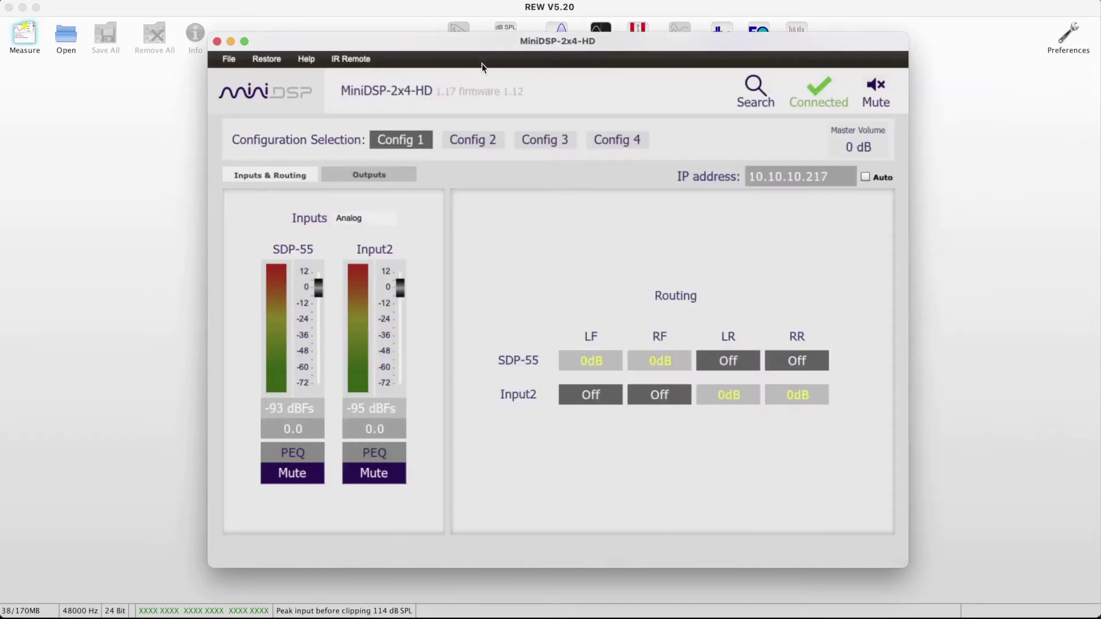
left_click_drag(476, 46, 486, 46)
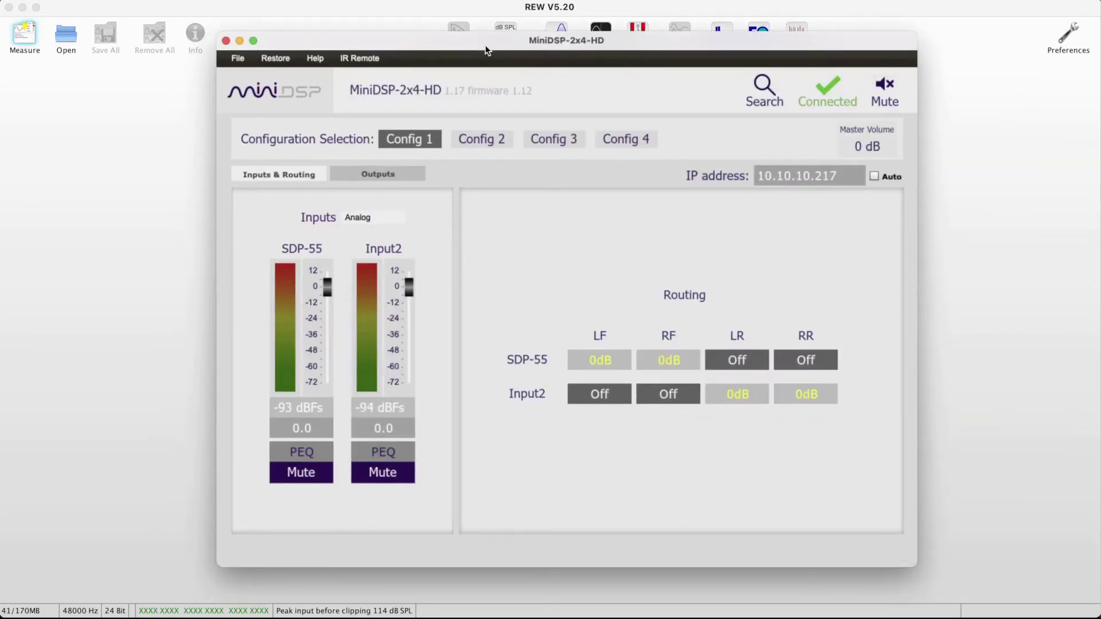
left_click(395, 173)
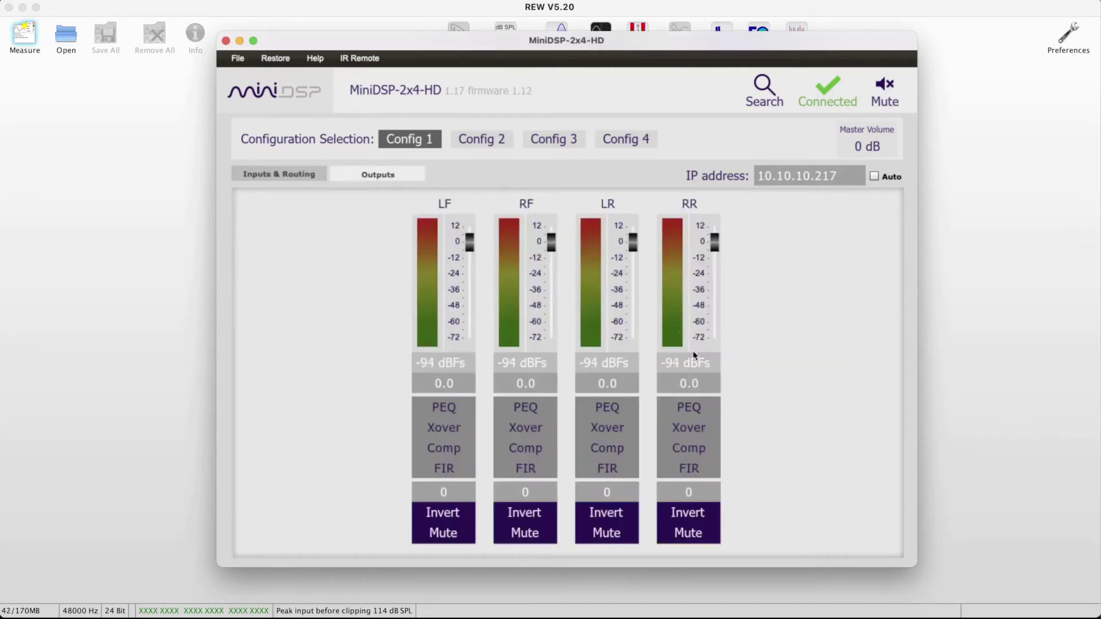
left_click(289, 174)
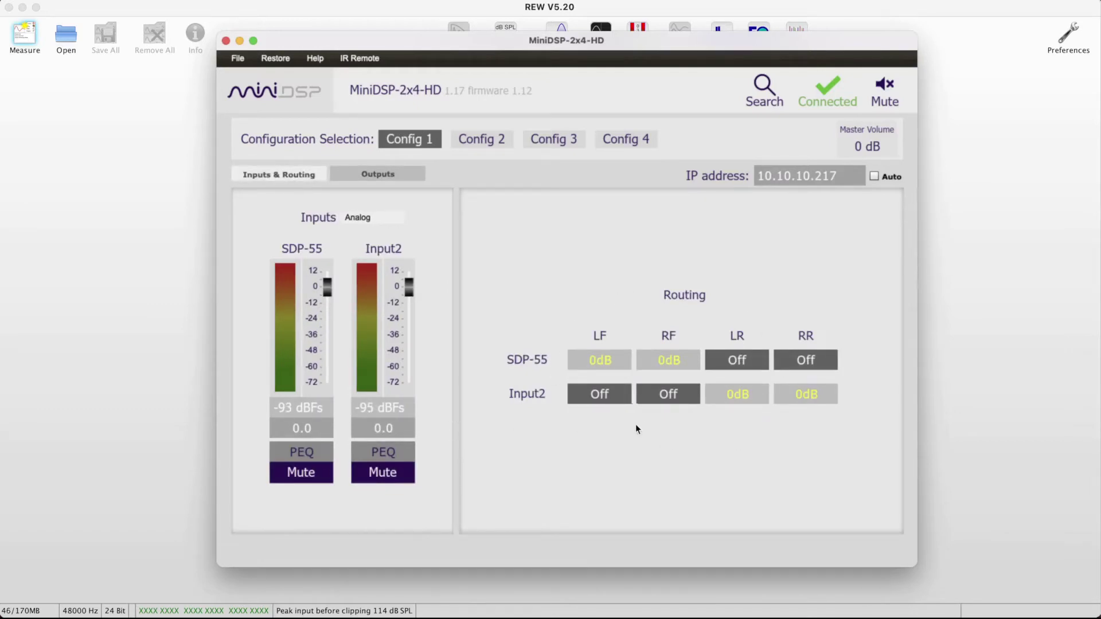
left_click(734, 361)
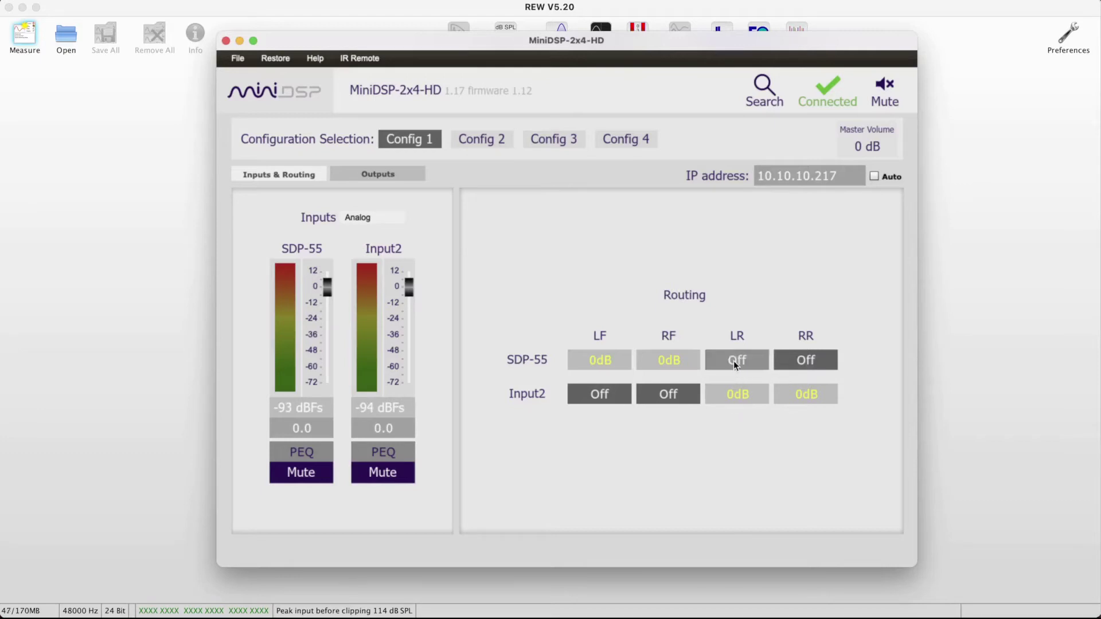
left_click(779, 359)
left_click(740, 394)
left_click(800, 398)
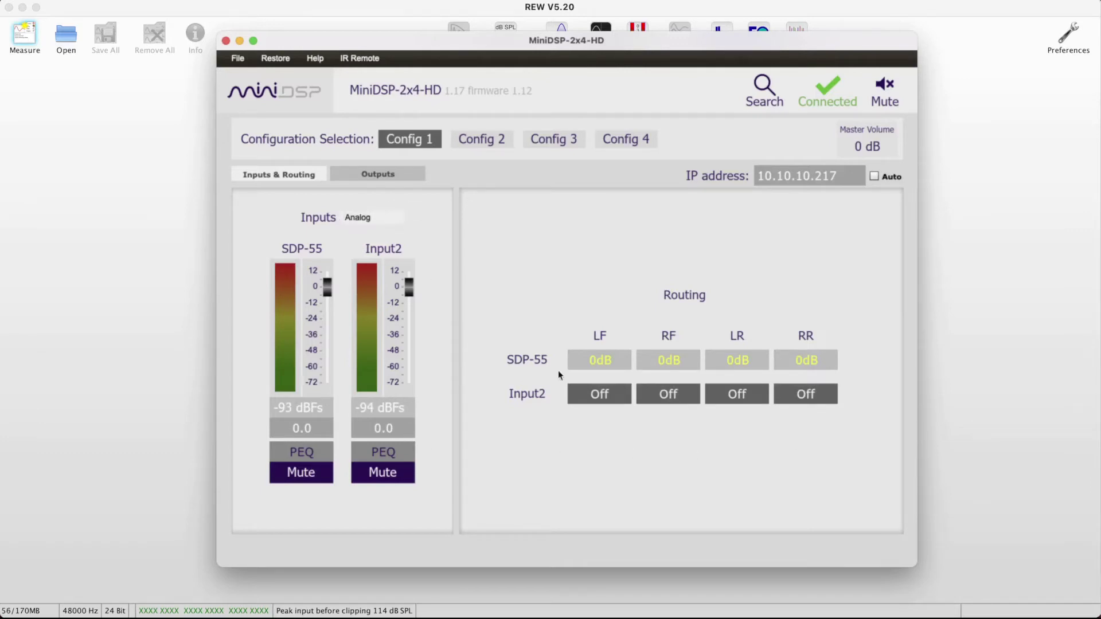
- Mute the RF, LR and RR outputs, leaving only LF active
left_click(372, 178)
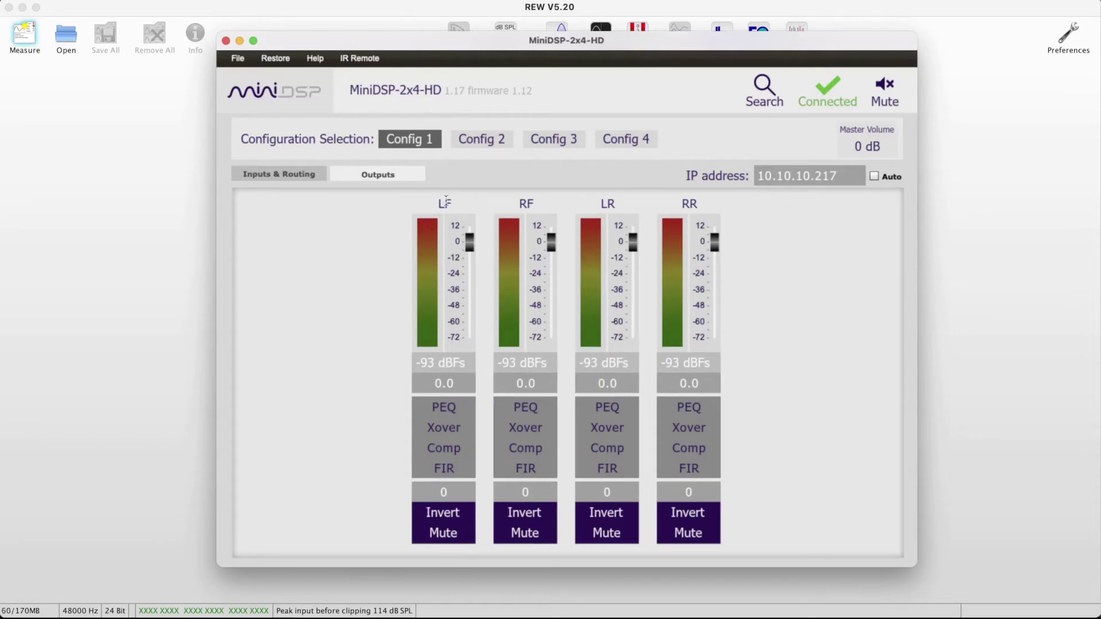
left_click(525, 534)
left_click(525, 534)
left_click(601, 535)
left_click(686, 539)
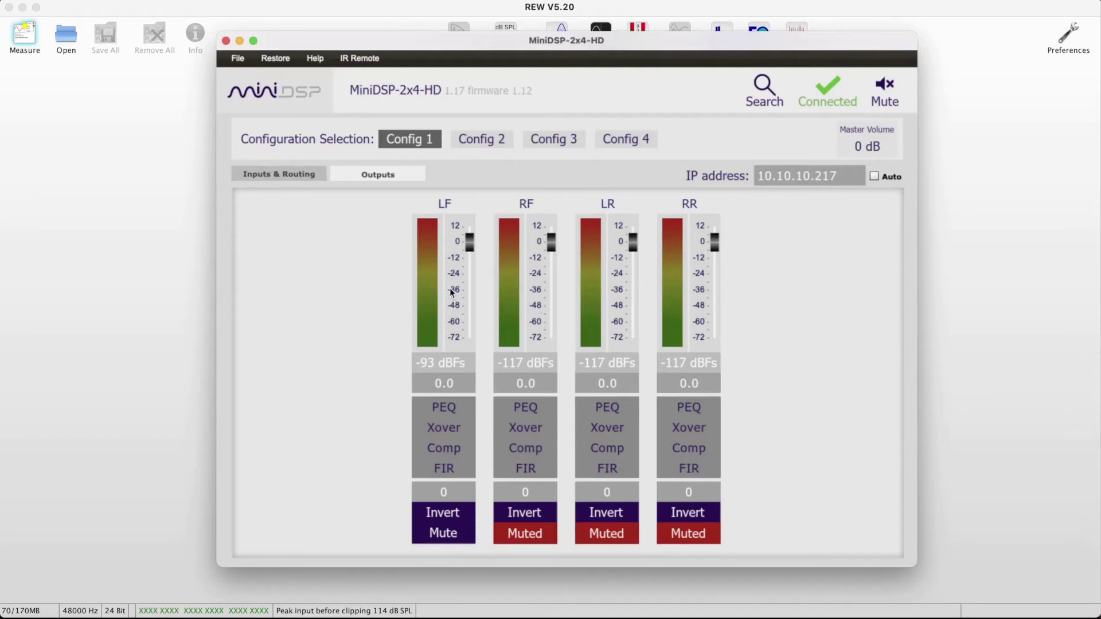
- Switch back to REW and run the LF sweep measurement
left_click(384, 15)
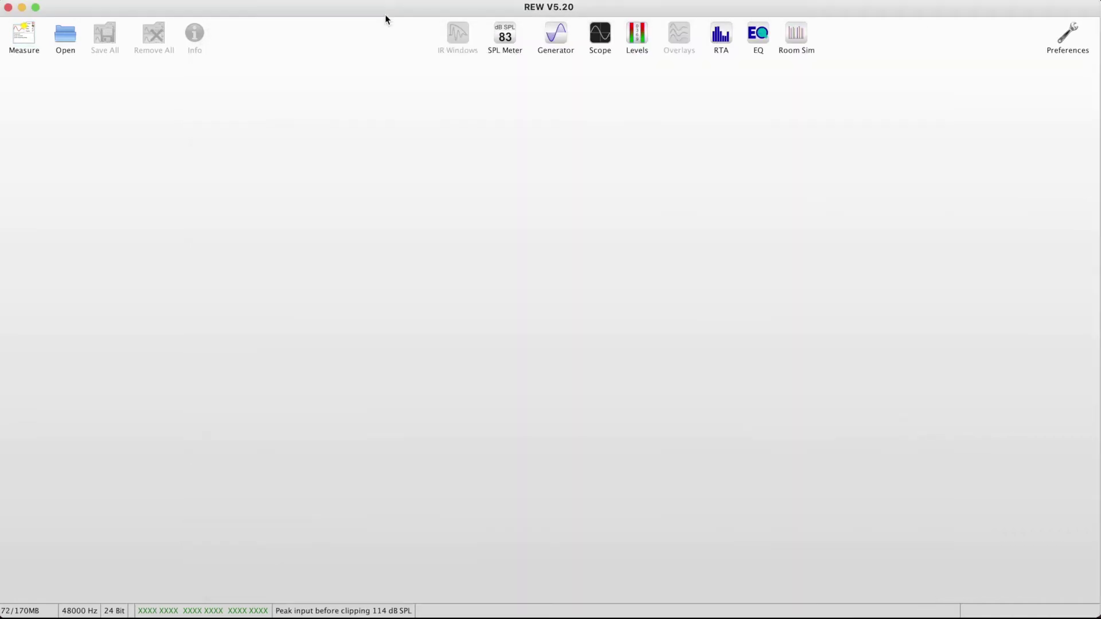
left_click(26, 38)
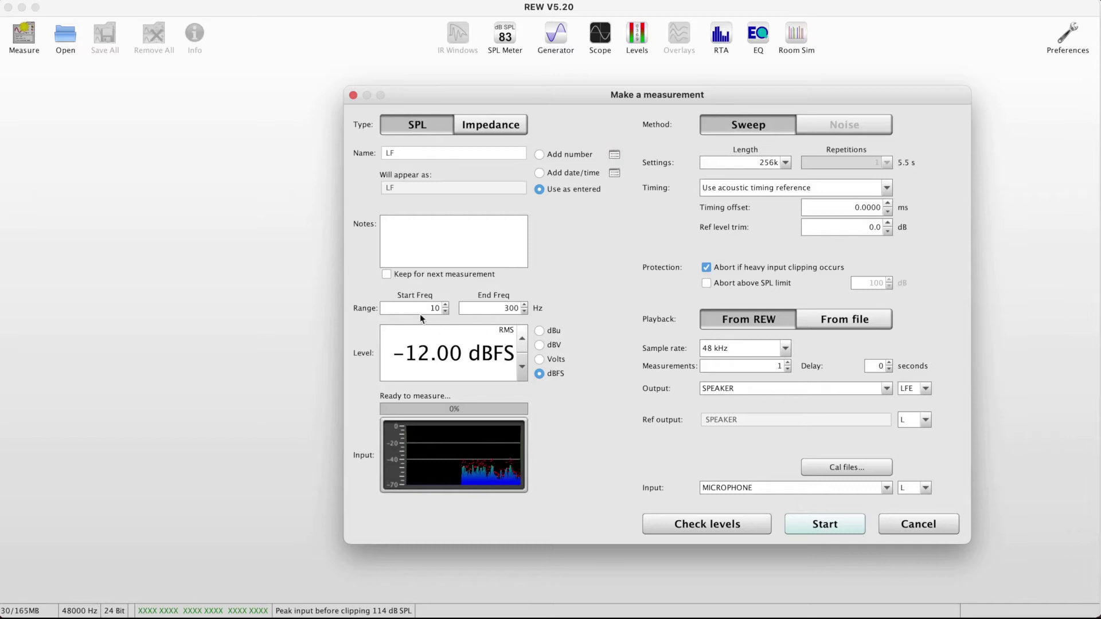
left_click_drag(725, 101, 623, 97)
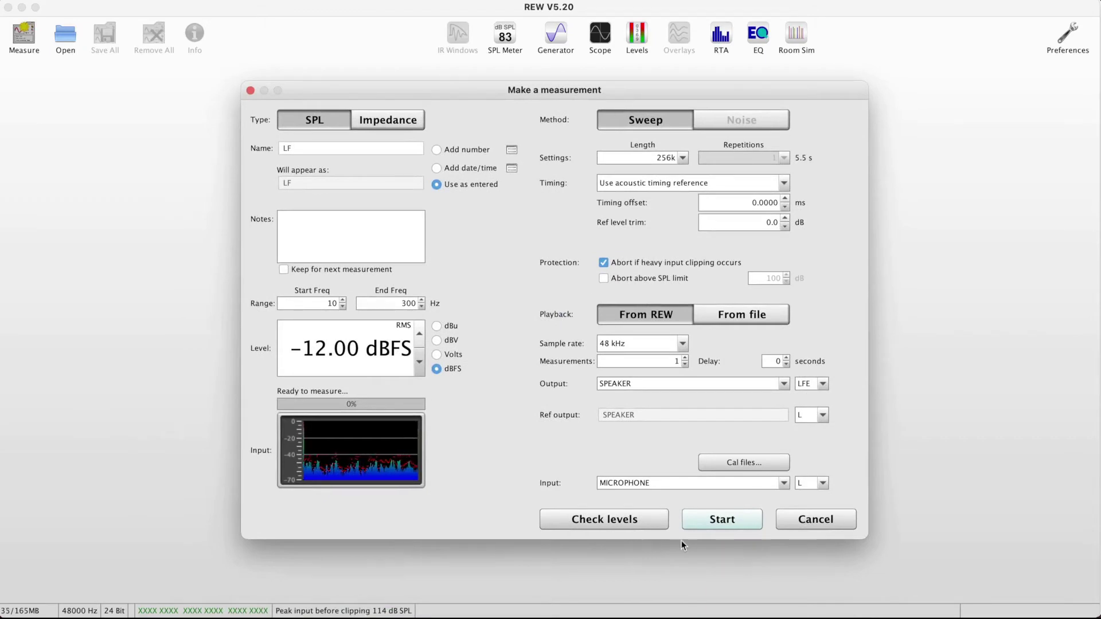
left_click(720, 519)
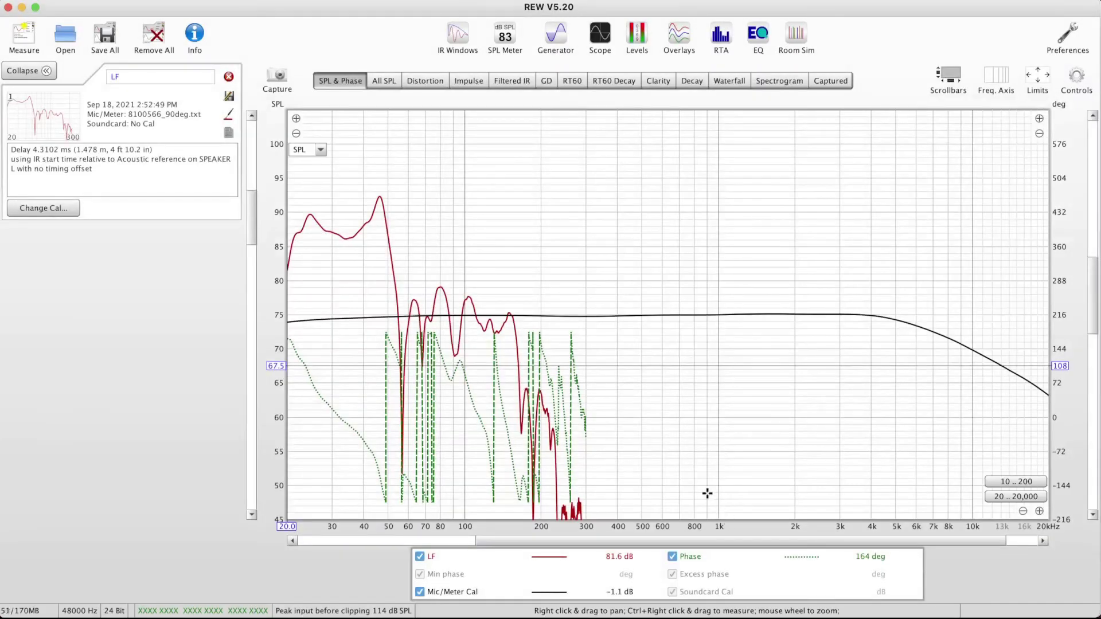
- Display the All SPL graph and set its right frequency limit to 300 Hz
left_click(383, 80)
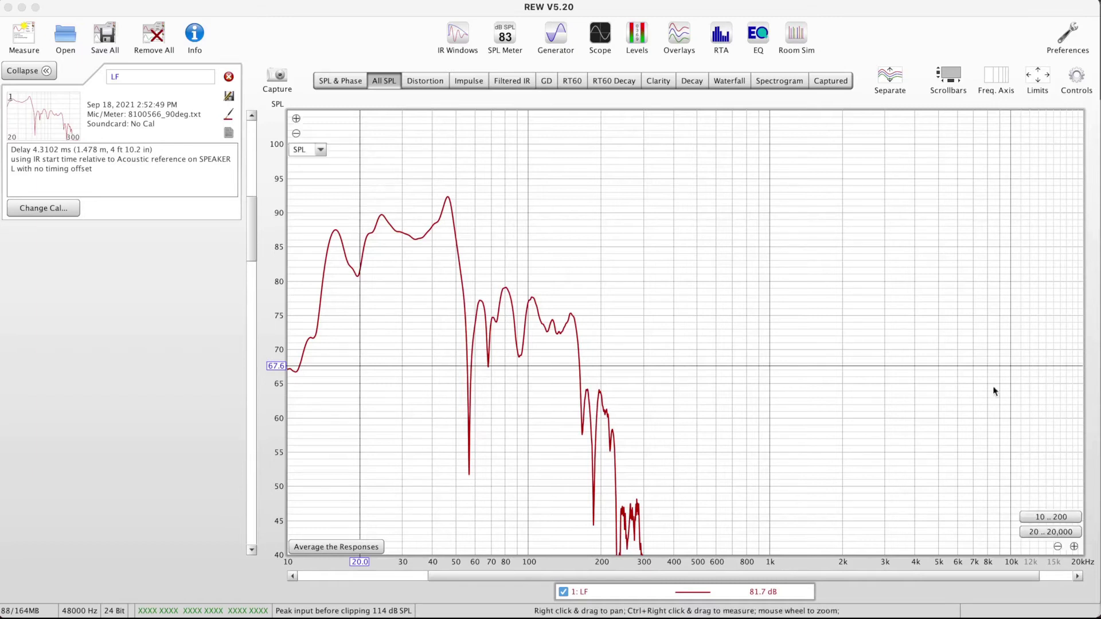
left_click(1036, 81)
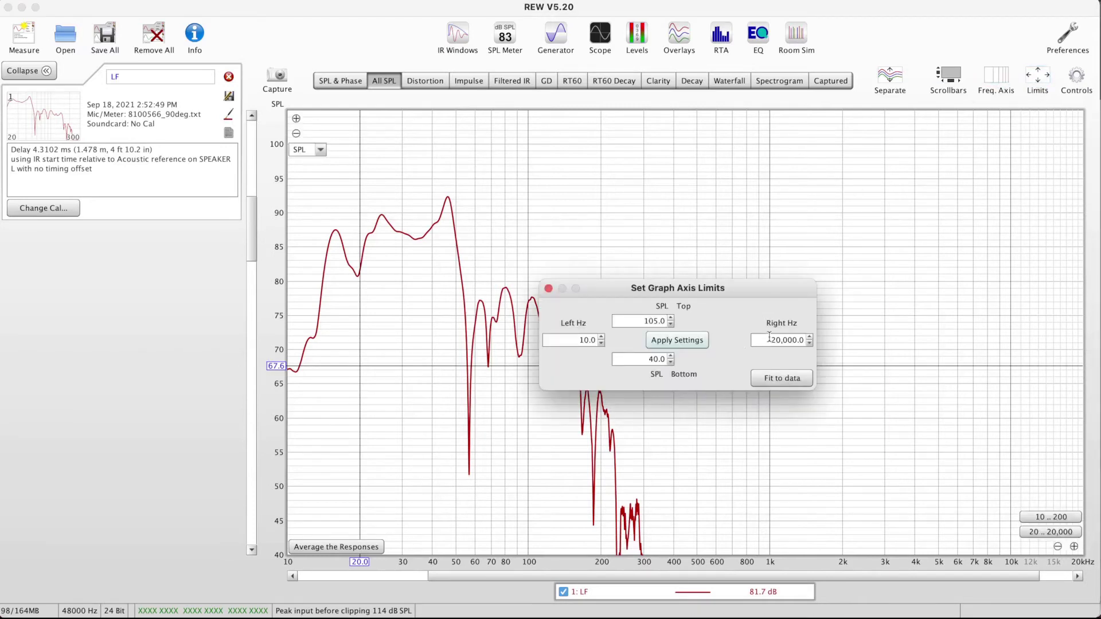
left_click_drag(768, 340, 818, 340)
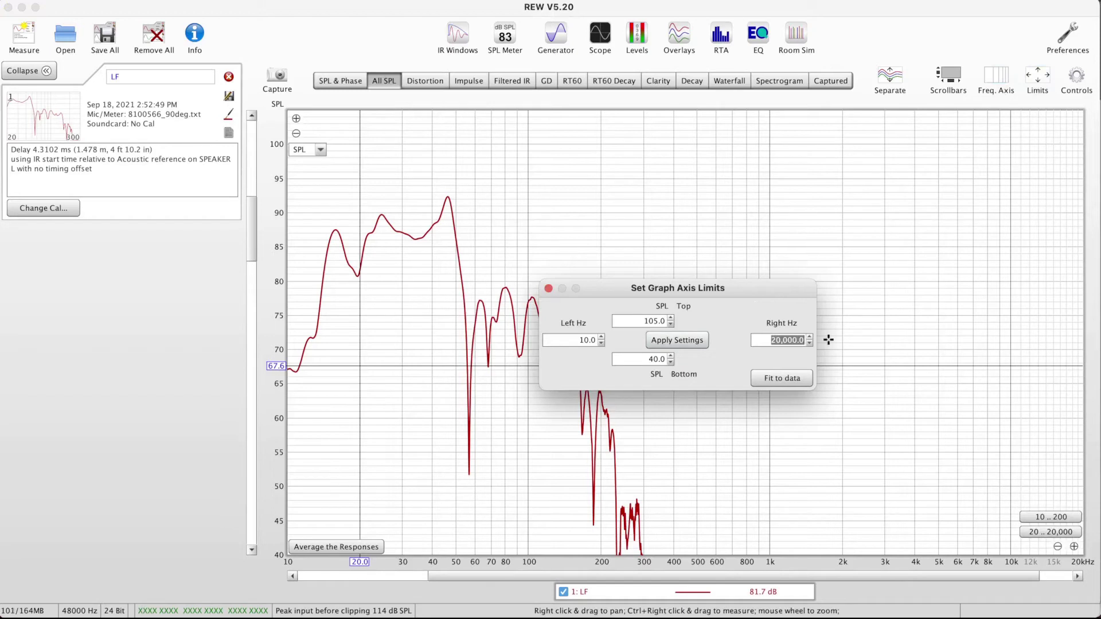
left_click(548, 288)
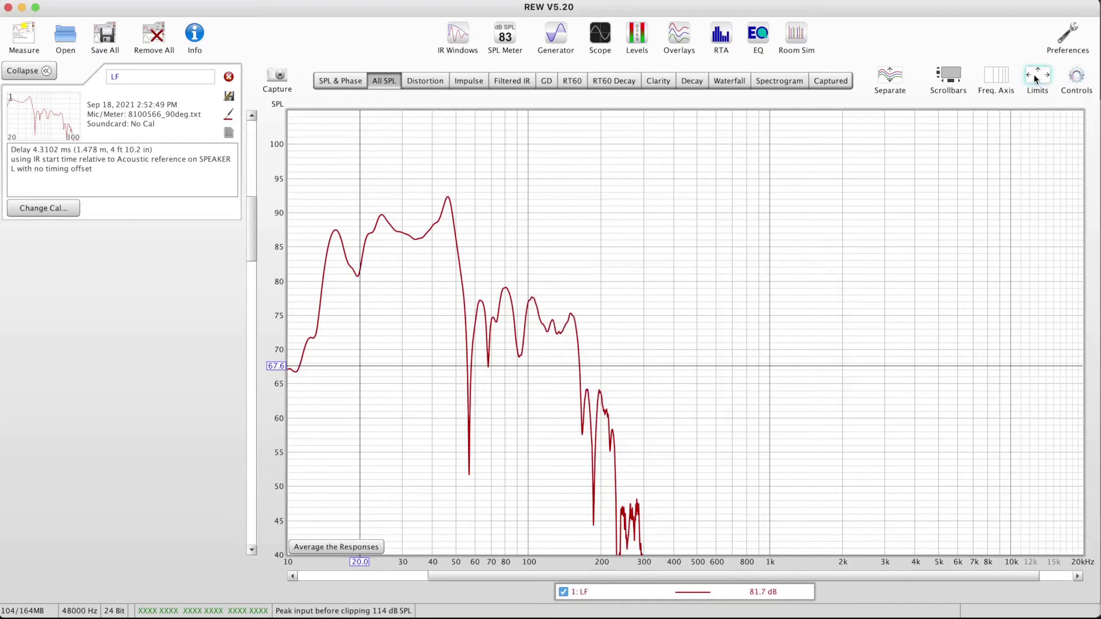
left_click(1036, 76)
left_click_drag(770, 340, 825, 334)
type("300")
key("Tab")
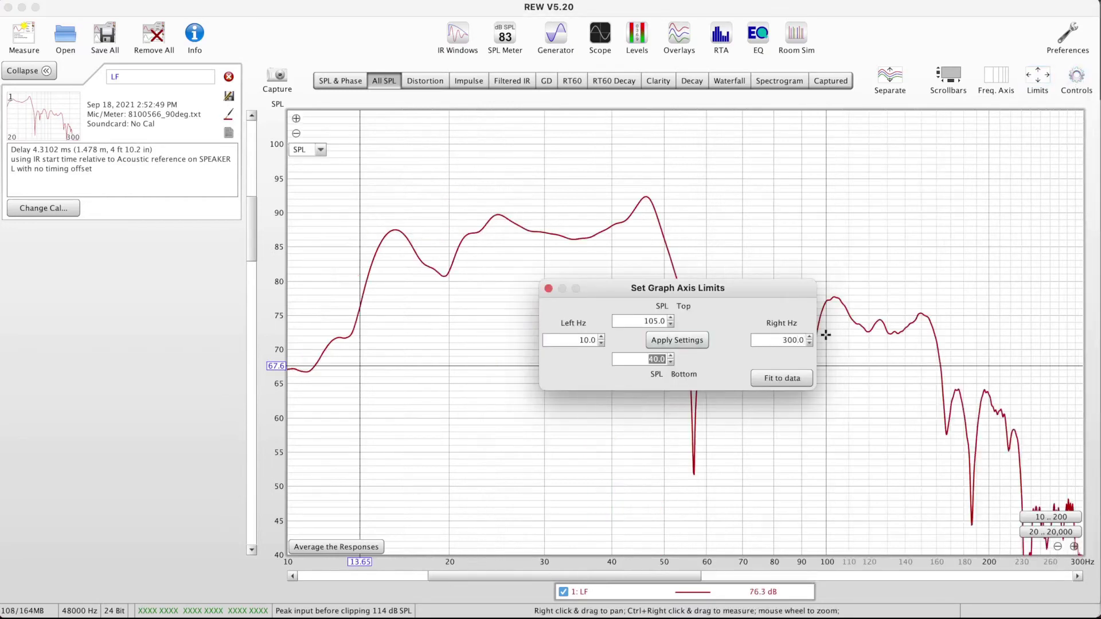
left_click(548, 288)
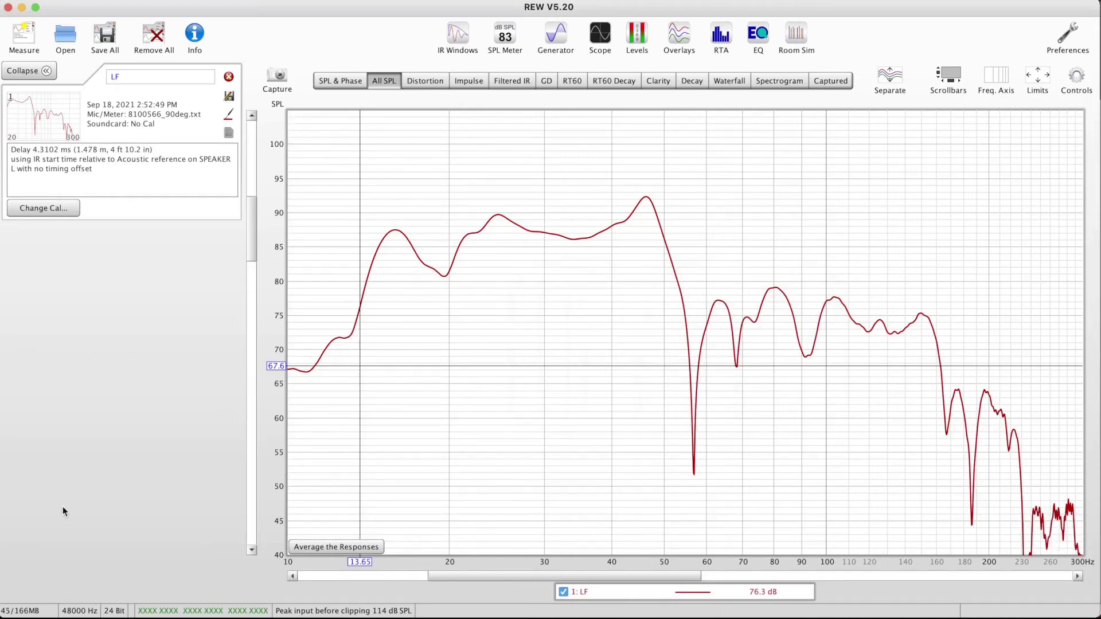
- Switch to MiniDSP-2x4-HD and make RF the only unmuted output, with LF, LR and RR muted
left_click(3, 496)
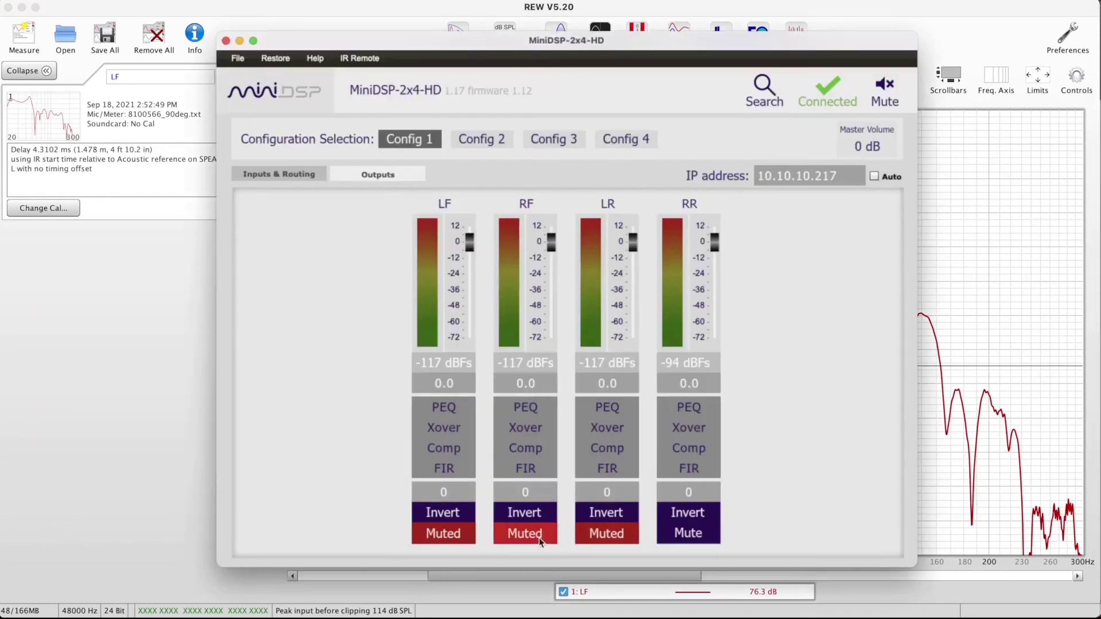
left_click(668, 534)
left_click(443, 533)
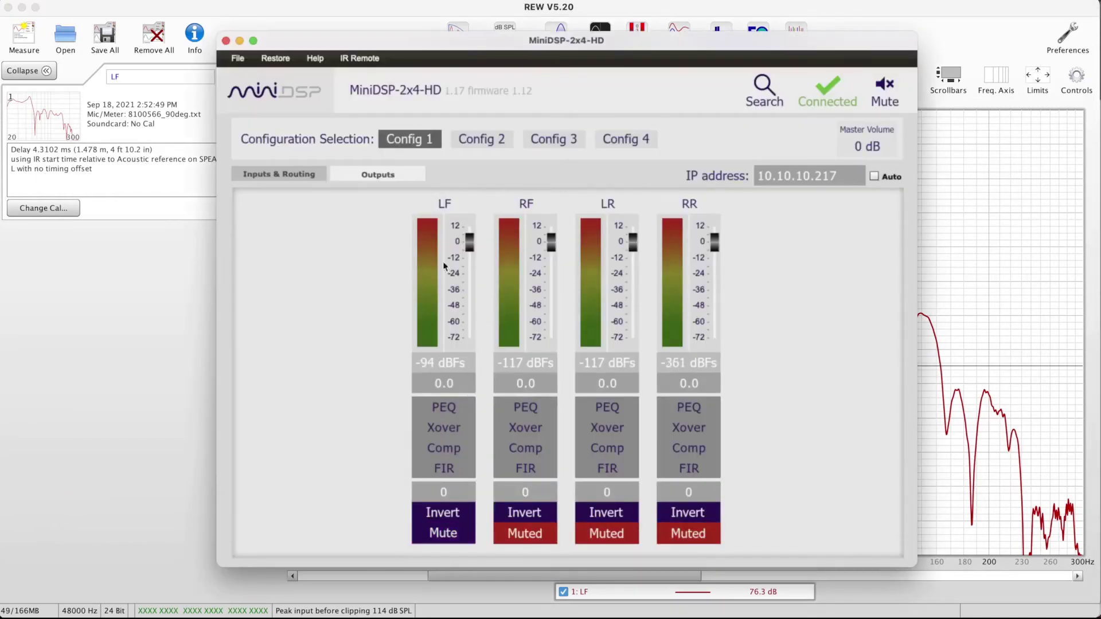
left_click(442, 533)
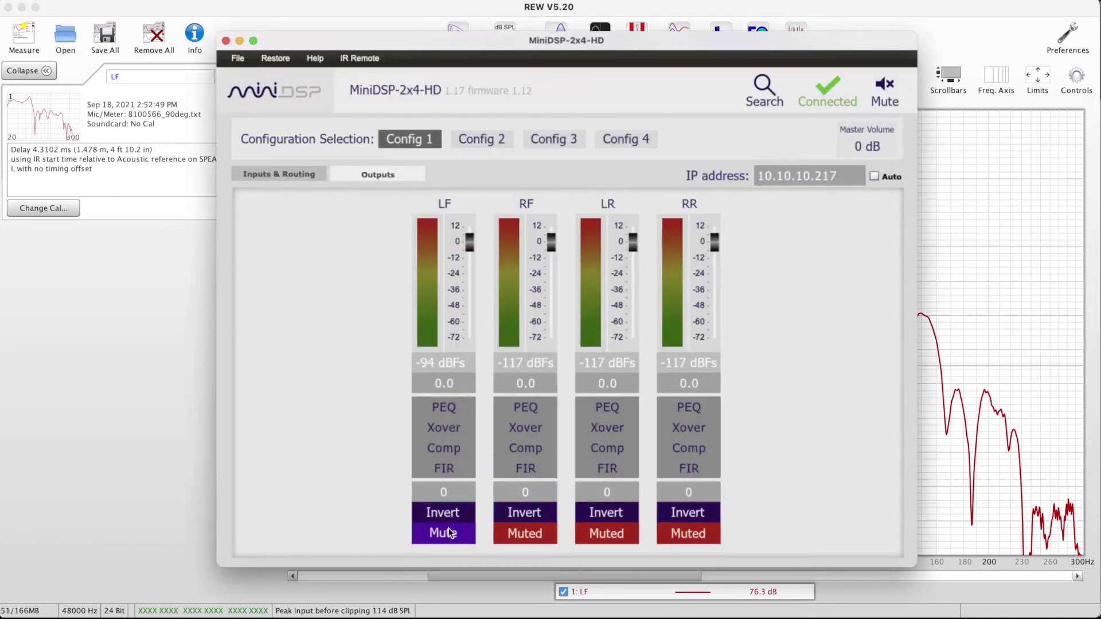
left_click(518, 534)
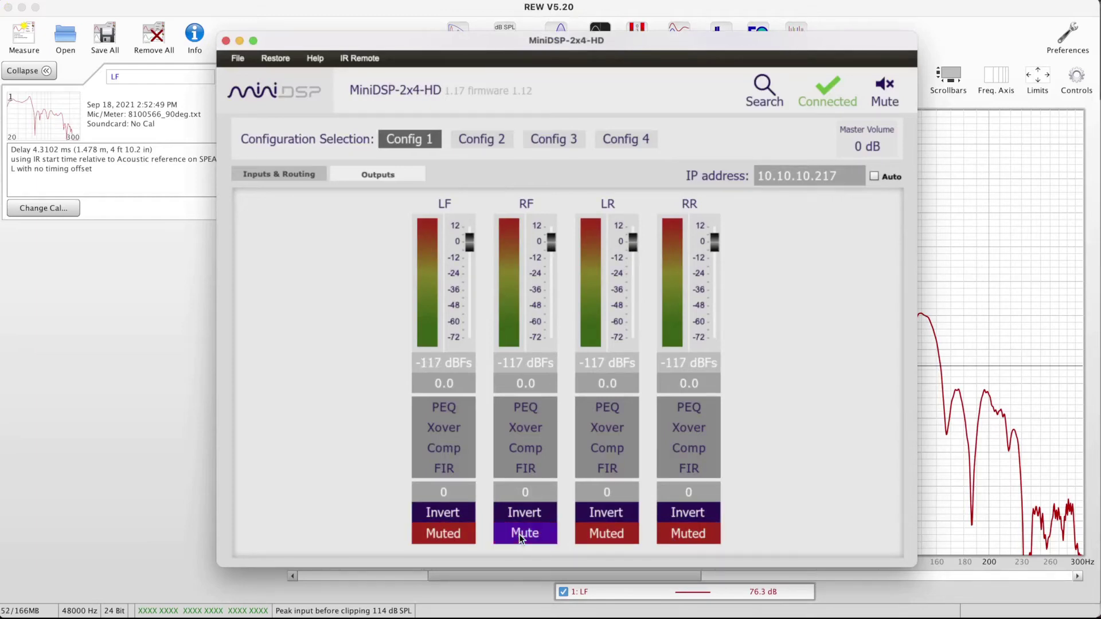
- Return to REW, name a new measurement RF and start its sweep
left_click(58, 331)
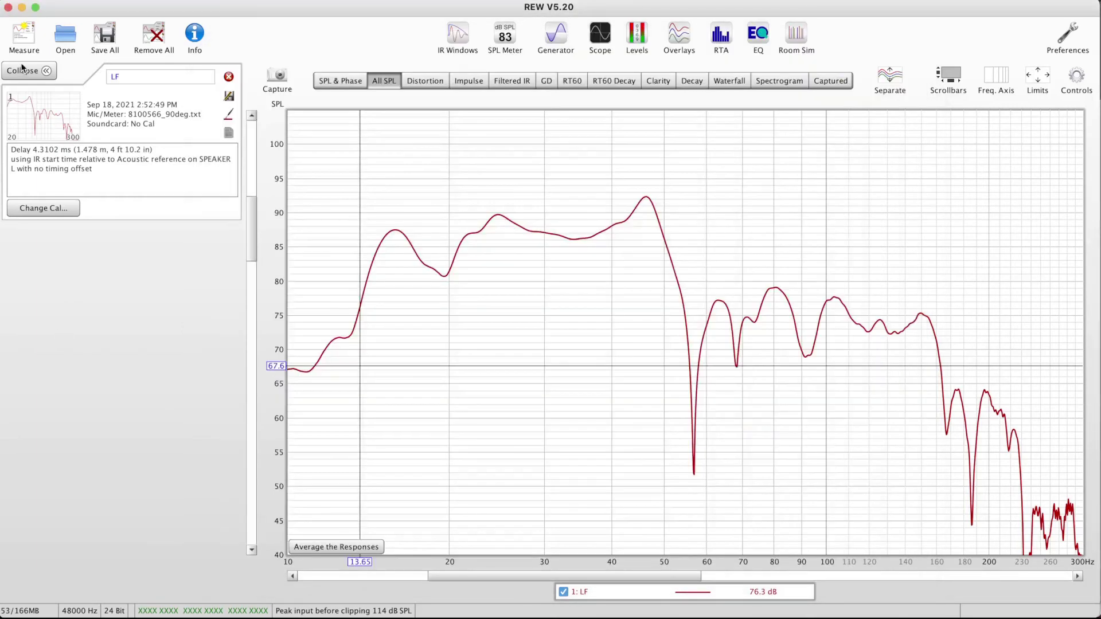
left_click(24, 35)
double_click(335, 149)
type("RF")
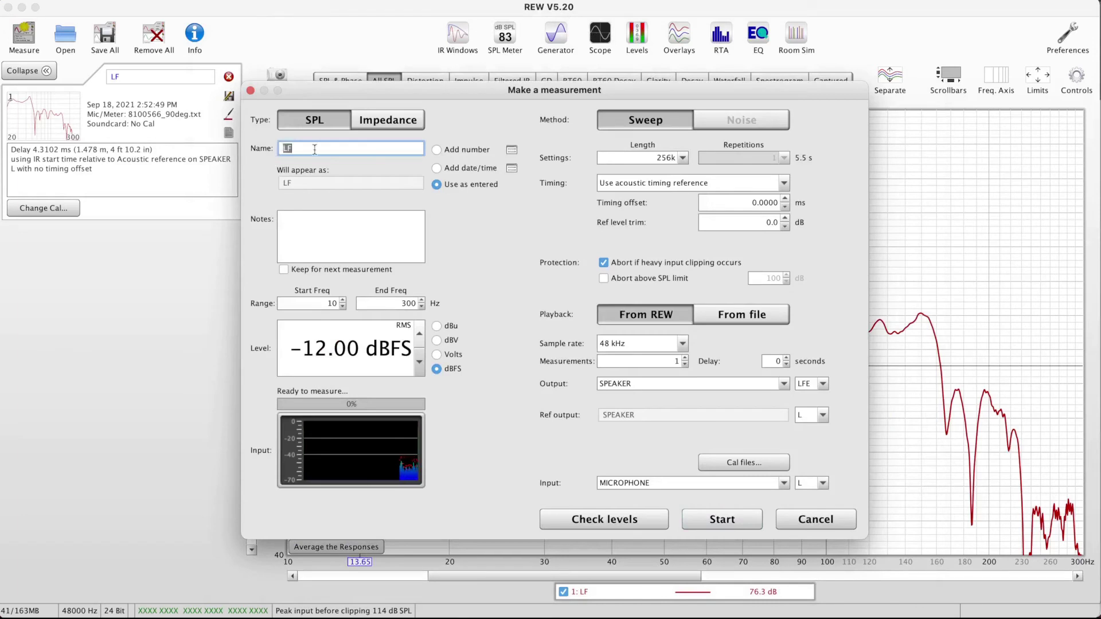
key("Tab")
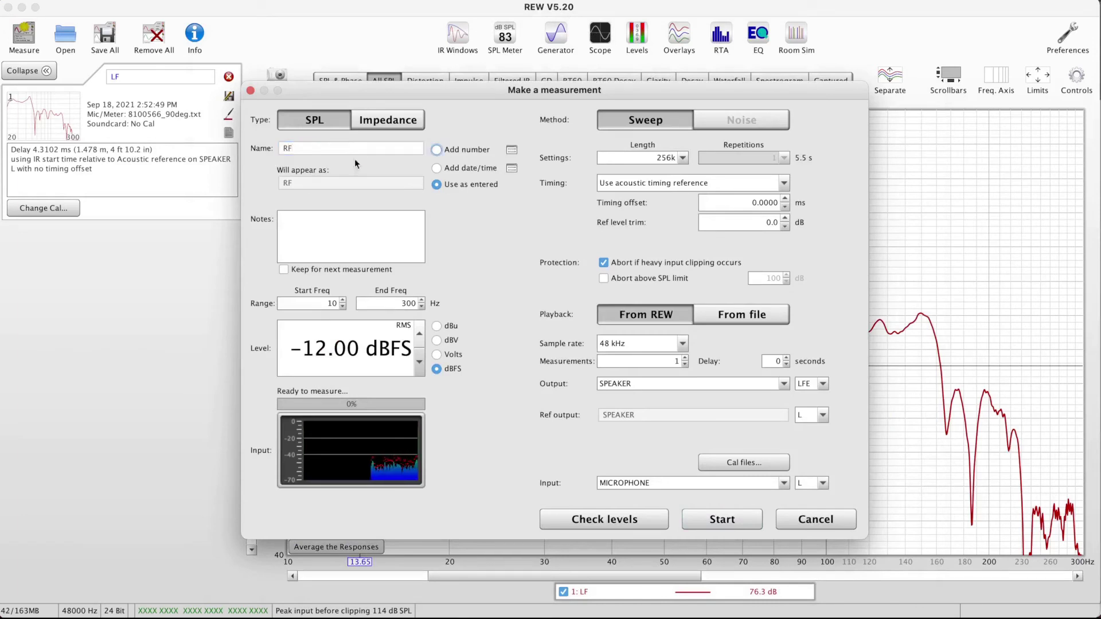
left_click(721, 519)
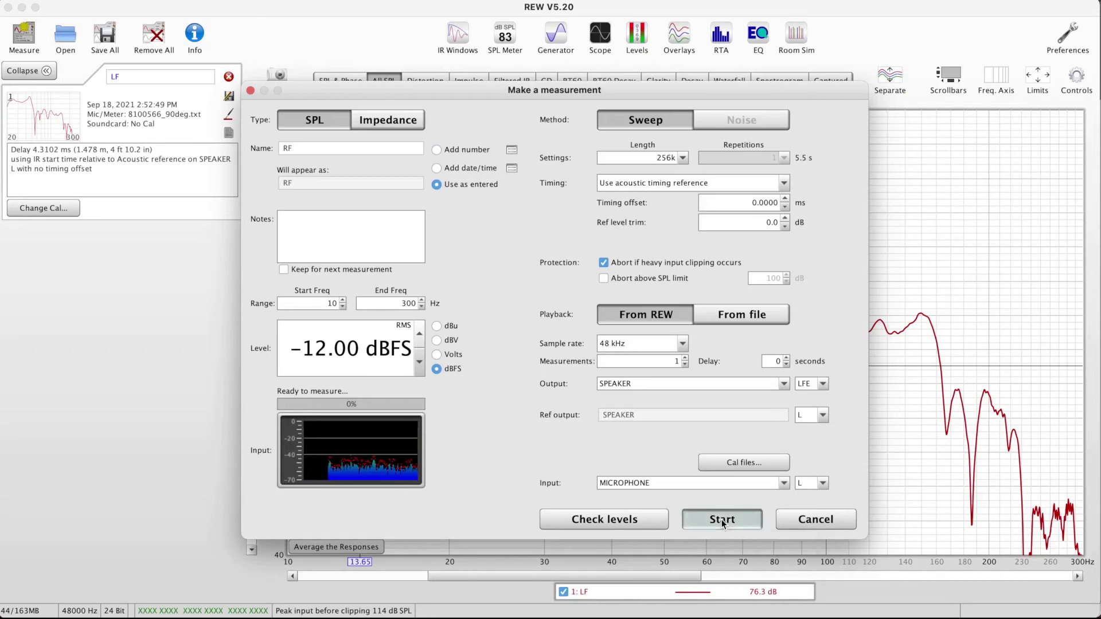